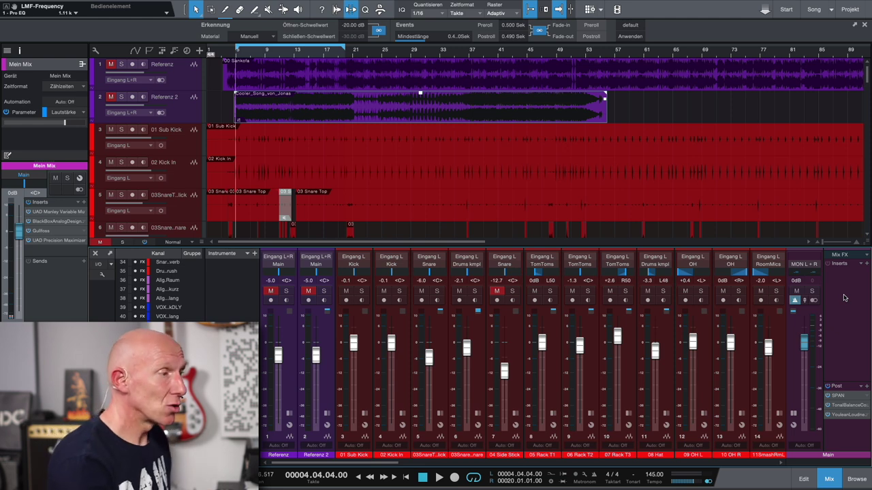
Step: Play the song and compare the mix with the reference by switching the solo of the Referenz track on and off
scroll(709, 362, right, 15)
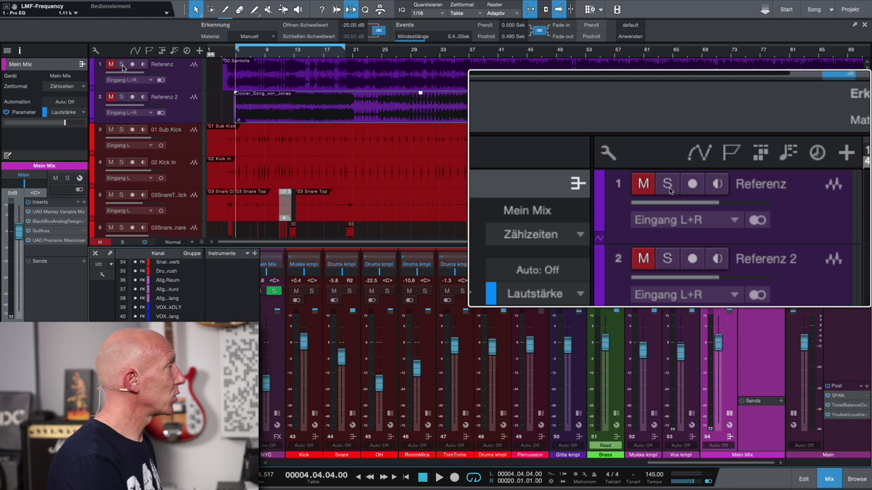
key(space)
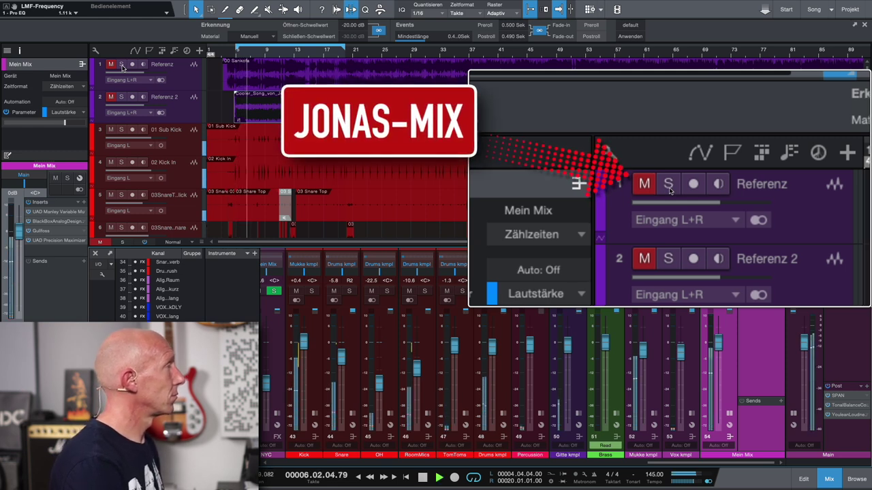
click(122, 65)
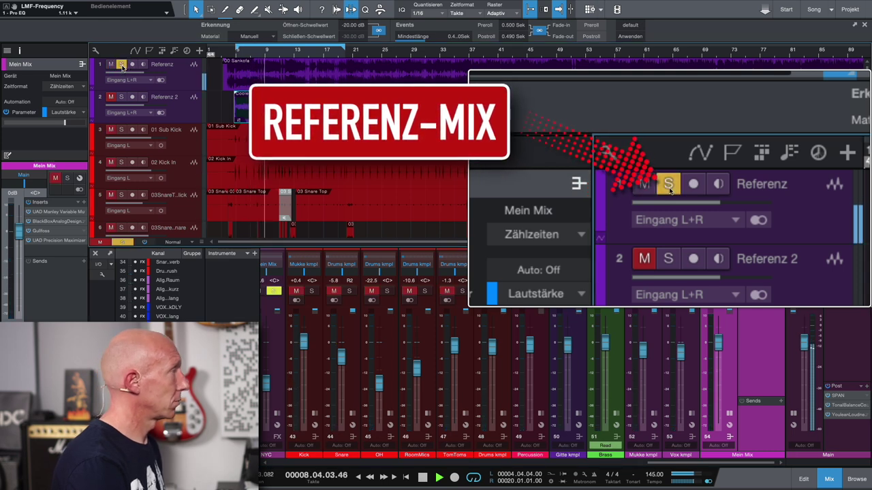
click(122, 65)
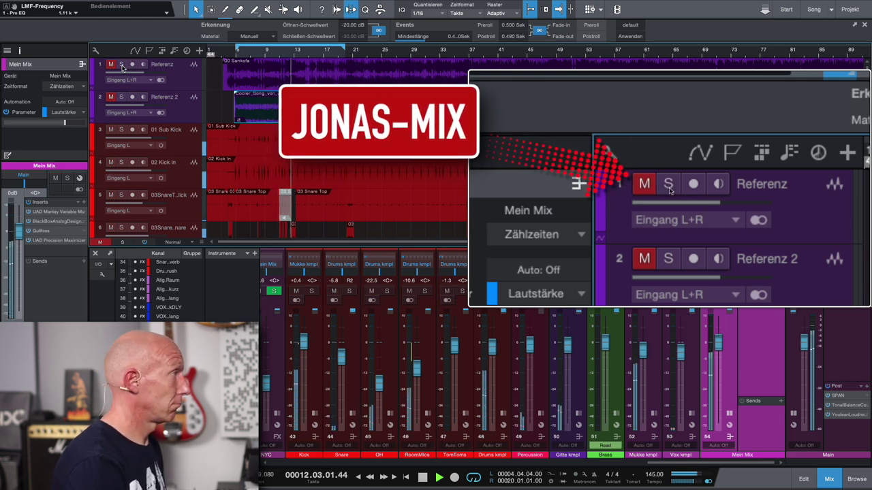
click(122, 65)
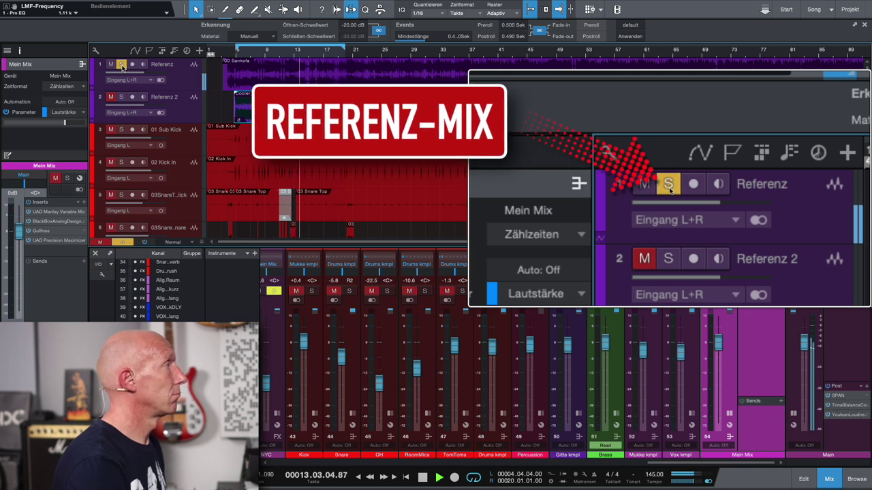
click(121, 64)
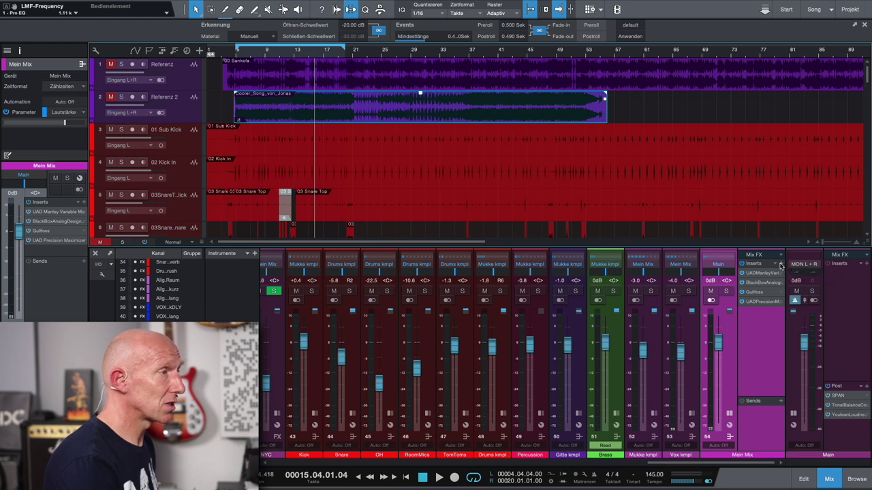
Step: Insert a Pro EQ on the Mein Mix bus, set its spectrum display to FFT Curve and reposition the plug-in window
click(781, 264)
click(714, 58)
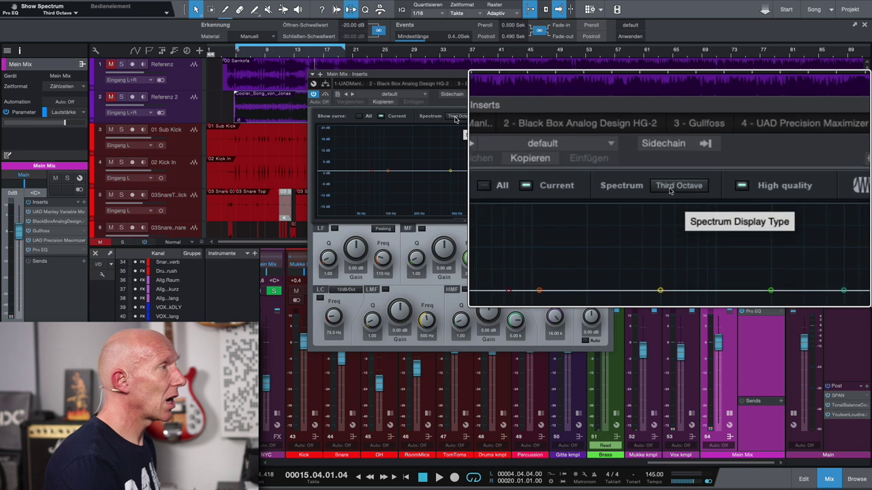
click(458, 117)
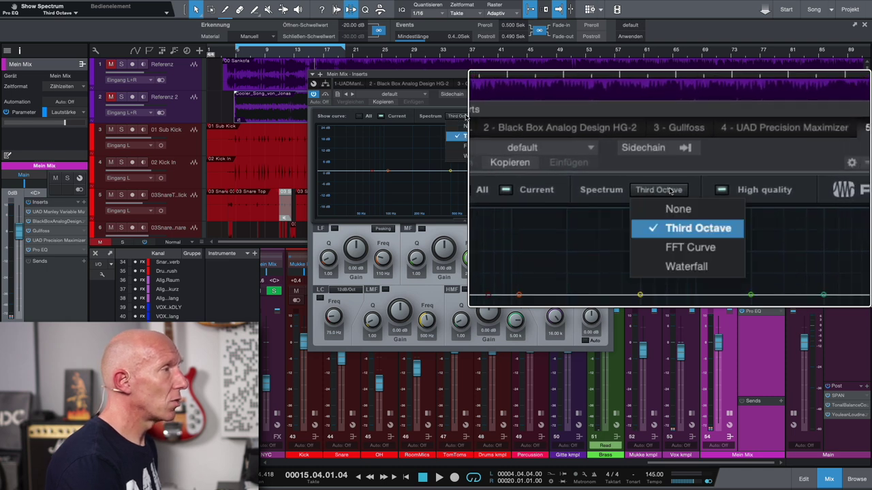
click(466, 145)
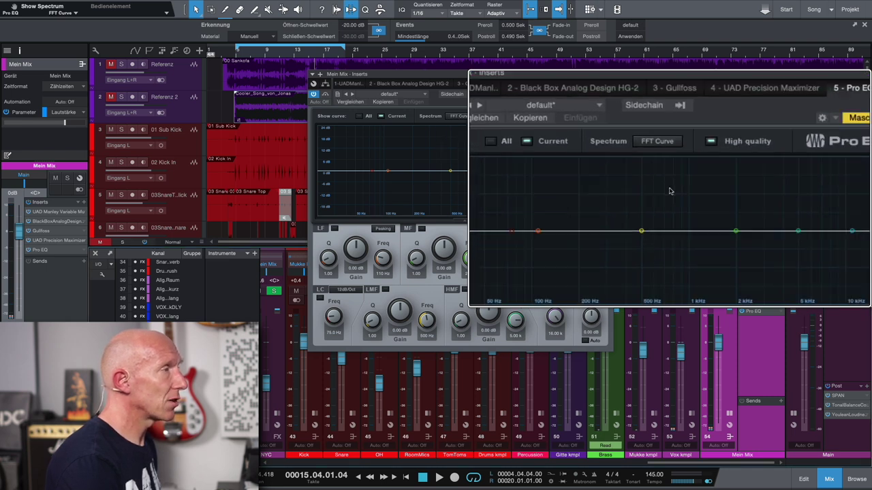
drag(485, 76, 576, 75)
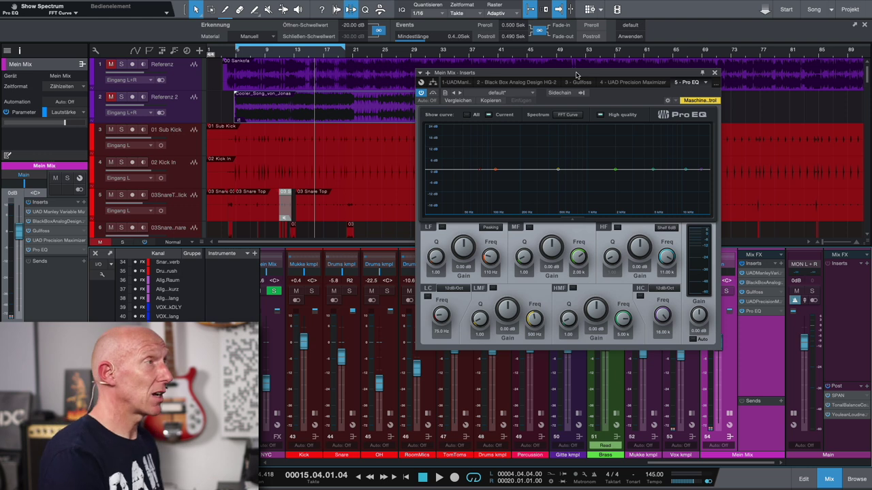
Step: Try the Third Octave spectrum in the Pro EQ during playback and return the display to FFT Curve
key(space)
key(space)
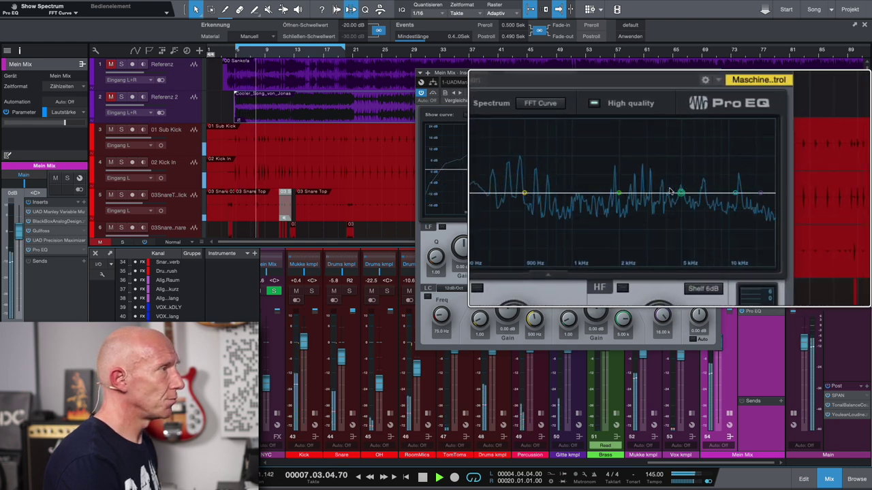
click(568, 115)
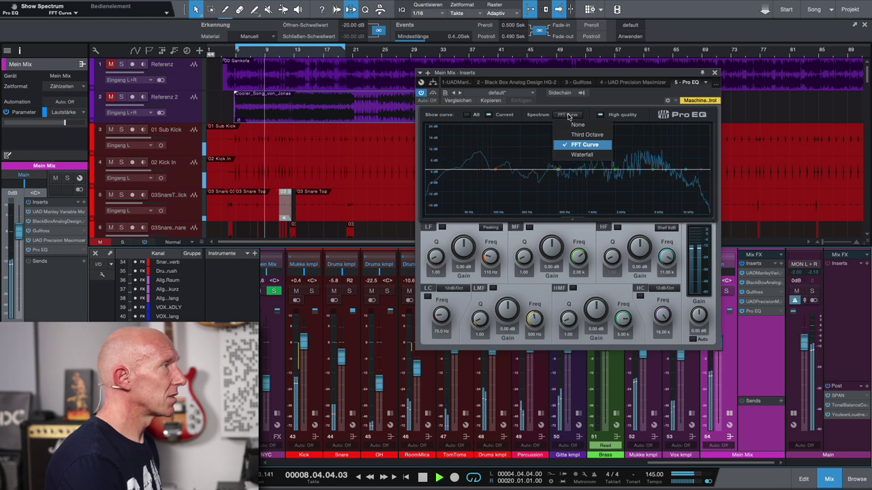
click(591, 135)
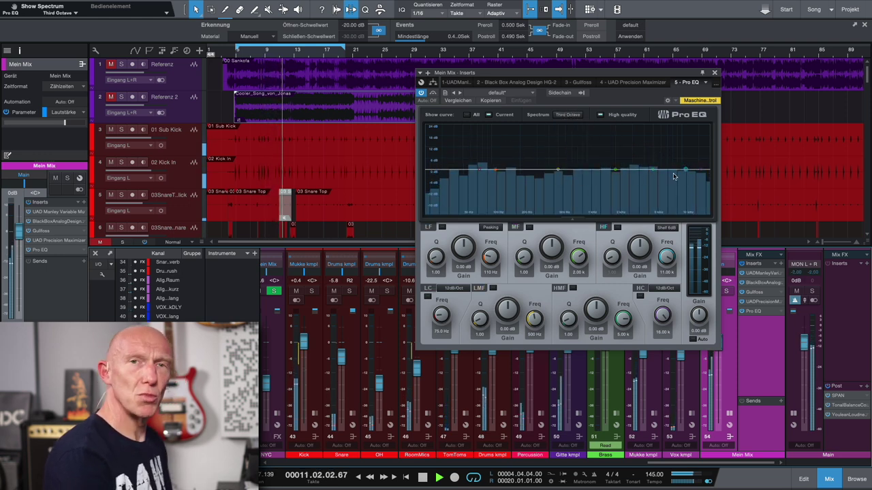
click(573, 118)
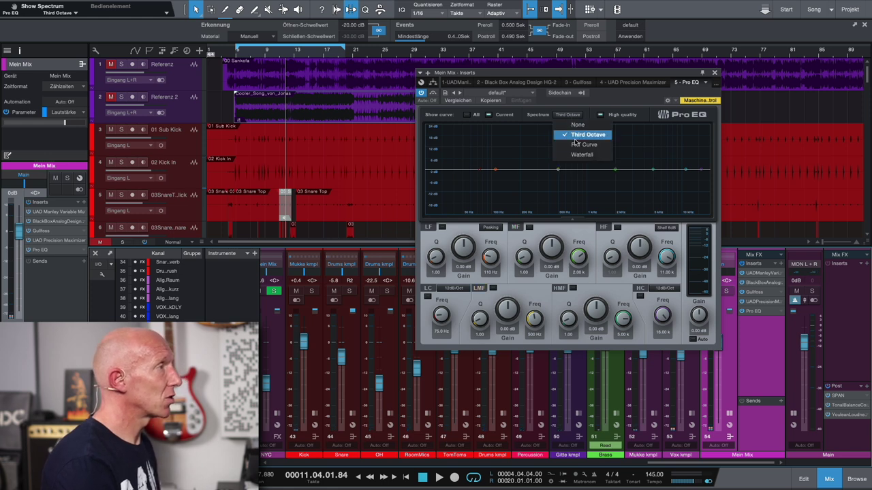
click(586, 142)
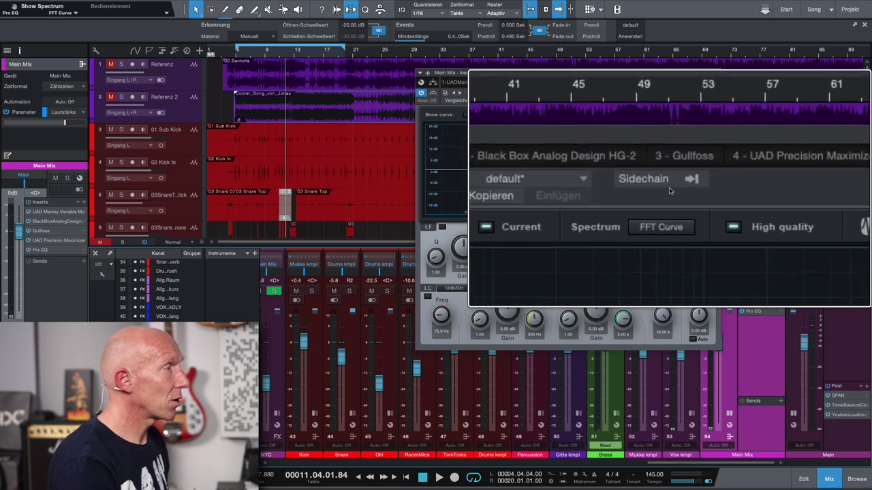
Step: Assign the Referenz track as the Pro EQ's sidechain source, unmute that track and play the song
click(579, 94)
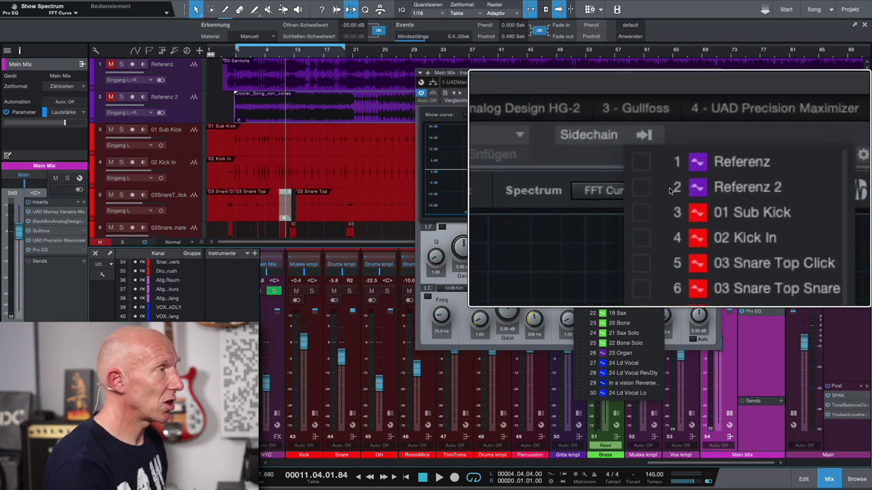
click(671, 189)
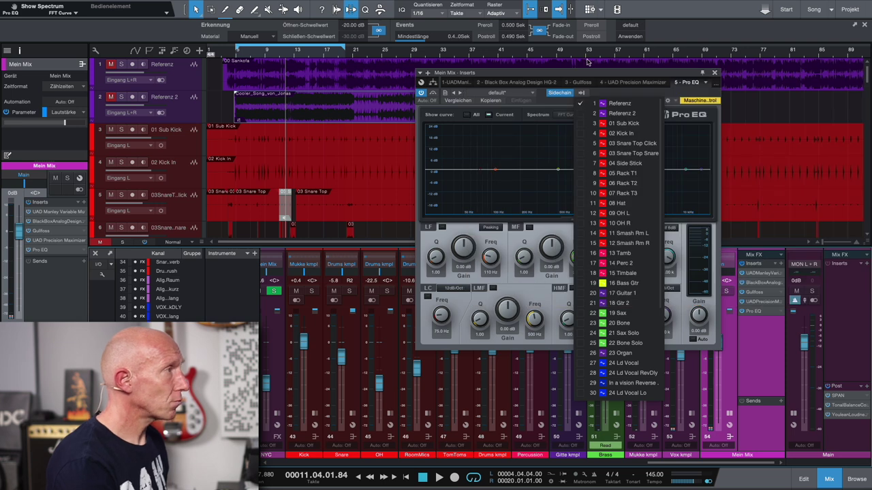
click(610, 75)
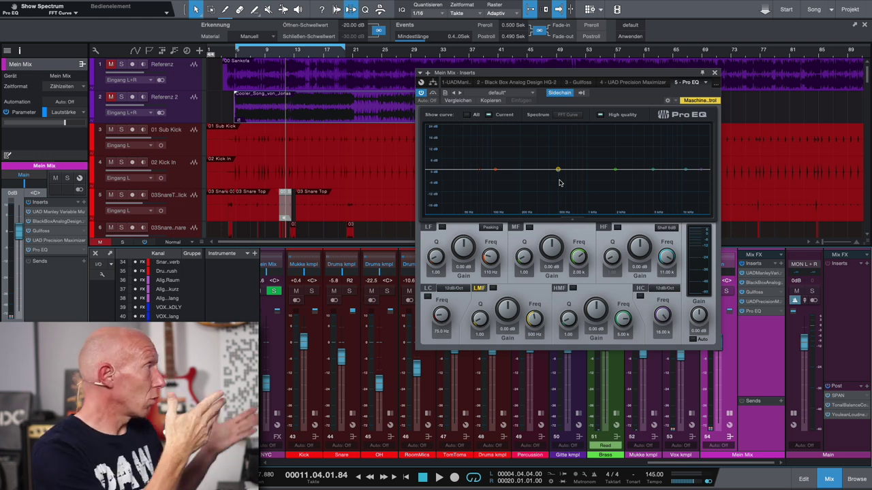
click(110, 65)
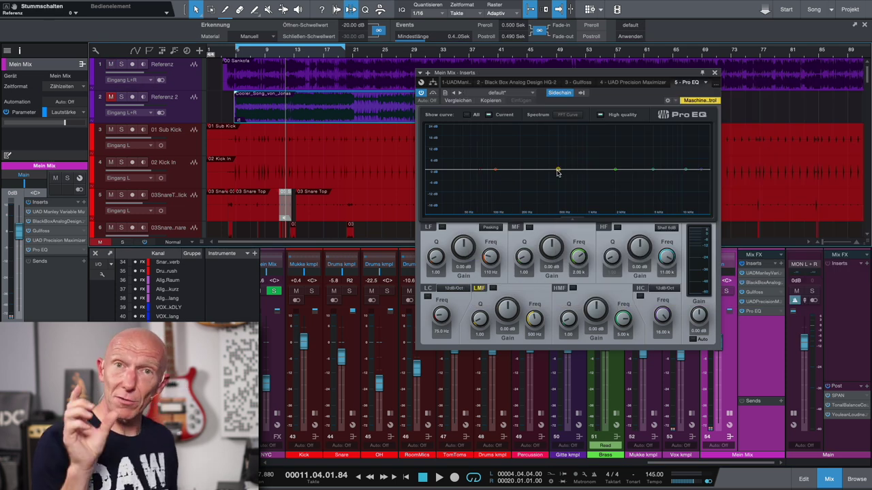
key(space)
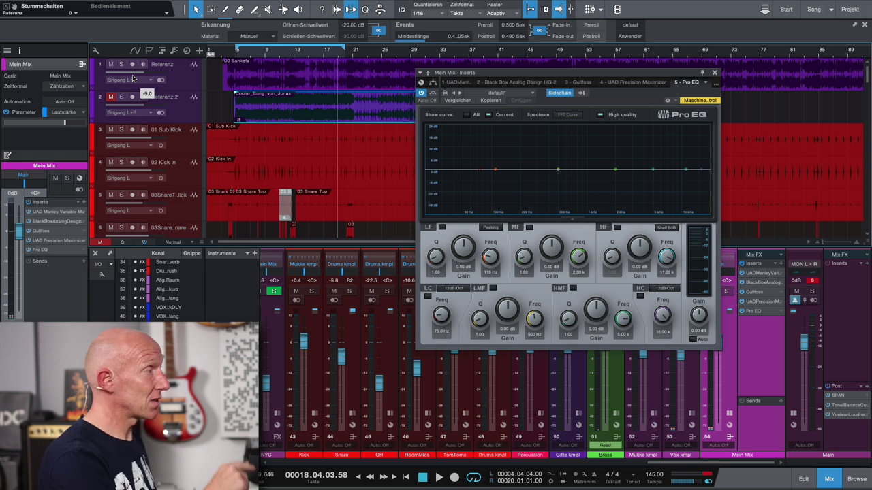
Step: Add a bus for the Referenz channel and check the channel's output routing in the mixer
scroll(394, 314, left, 10)
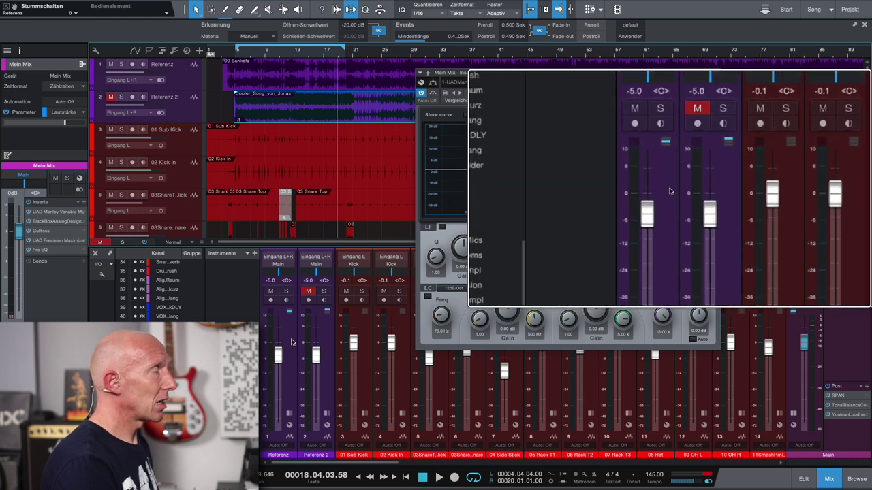
right_click(293, 342)
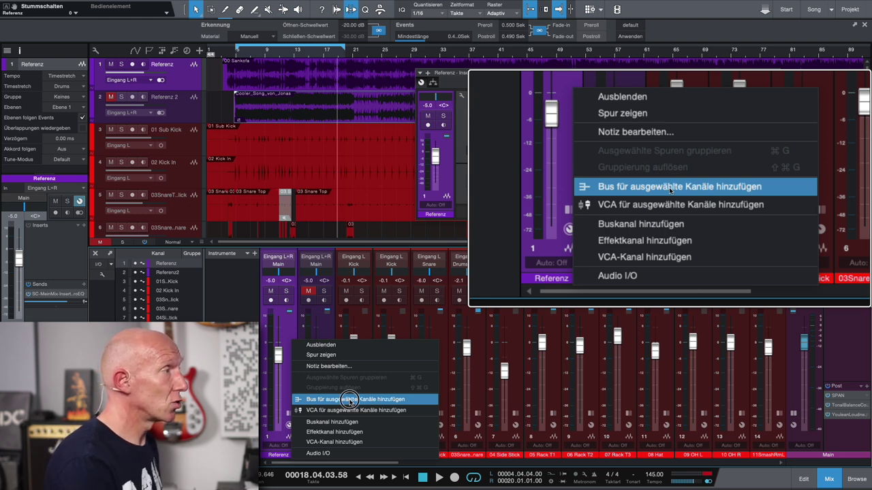
click(350, 400)
scroll(266, 368, left, 15)
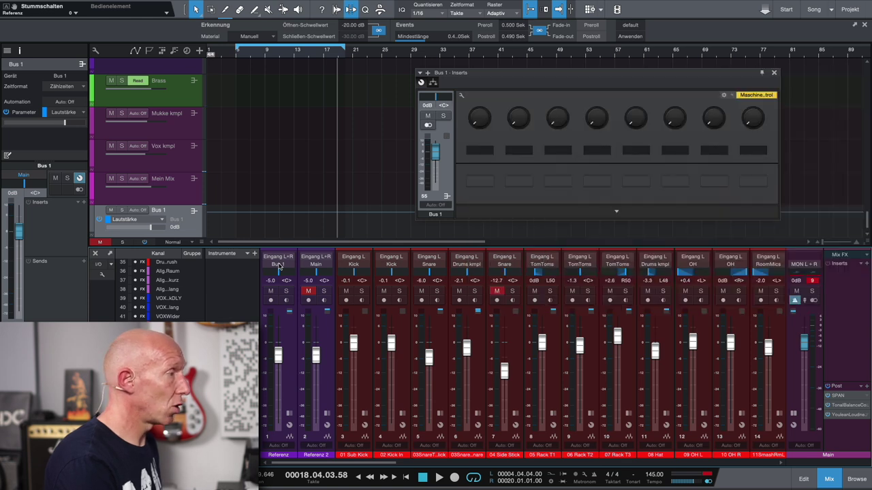
Step: Rename the new bus as Stille and lower its volume to -∞
scroll(350, 404, right, 15)
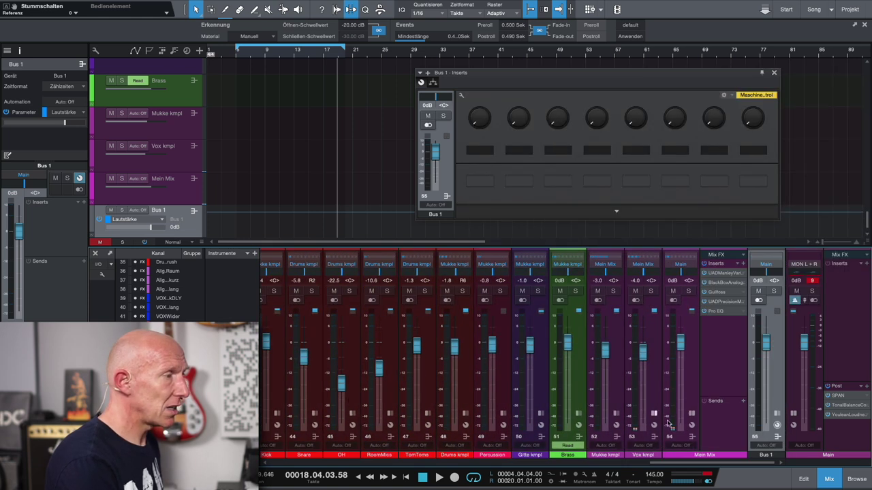
double_click(765, 455)
text(S)
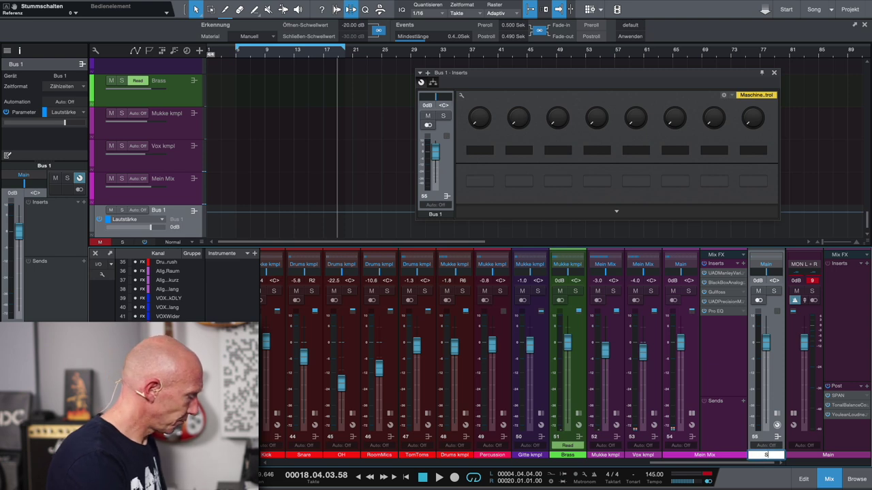
text(tille)
key(Return)
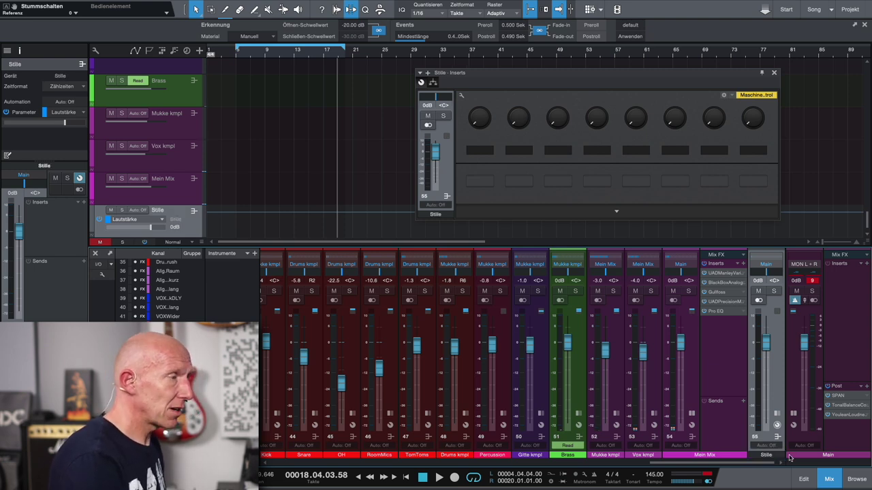
drag(768, 345, 771, 411)
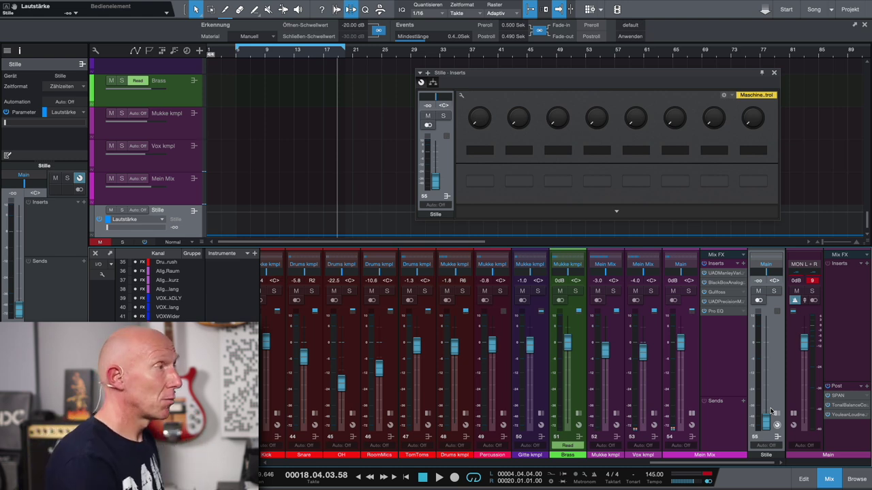
Step: Reopen the Pro EQ on Mein Mix and play from the loop start to compare the mix and reference spectrum curves
click(715, 312)
key(KP_1)
key(space)
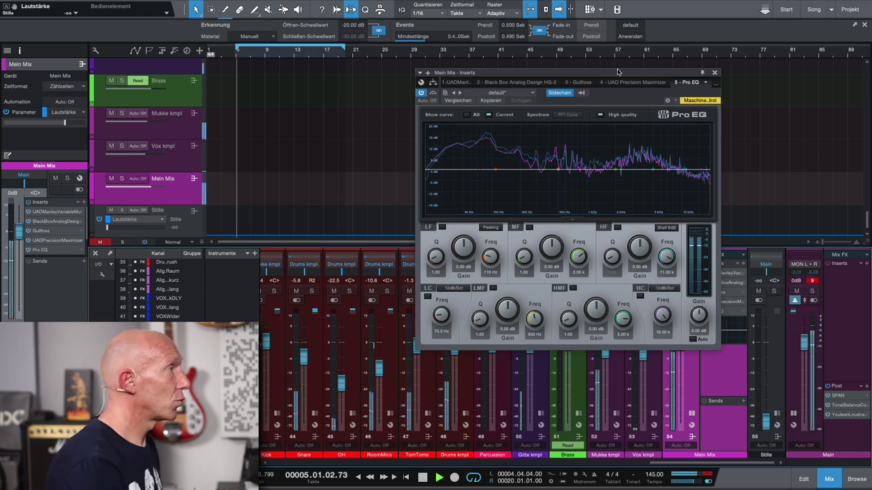
drag(577, 73, 643, 71)
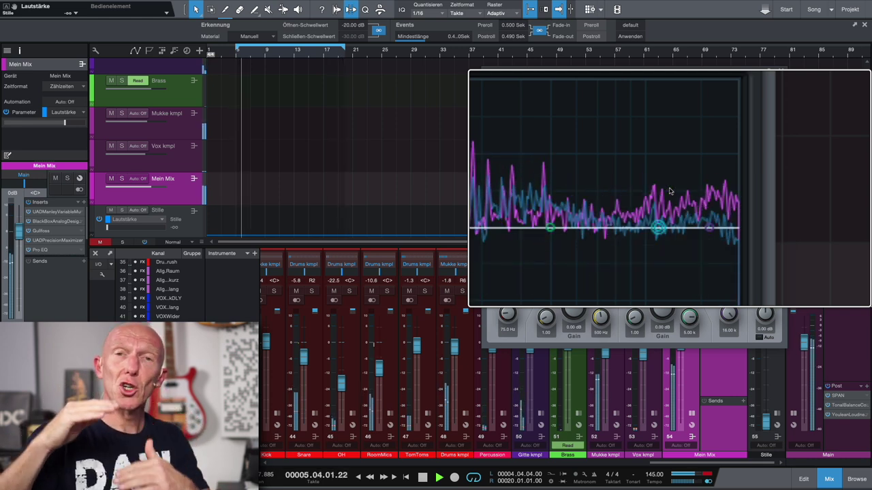
key(space)
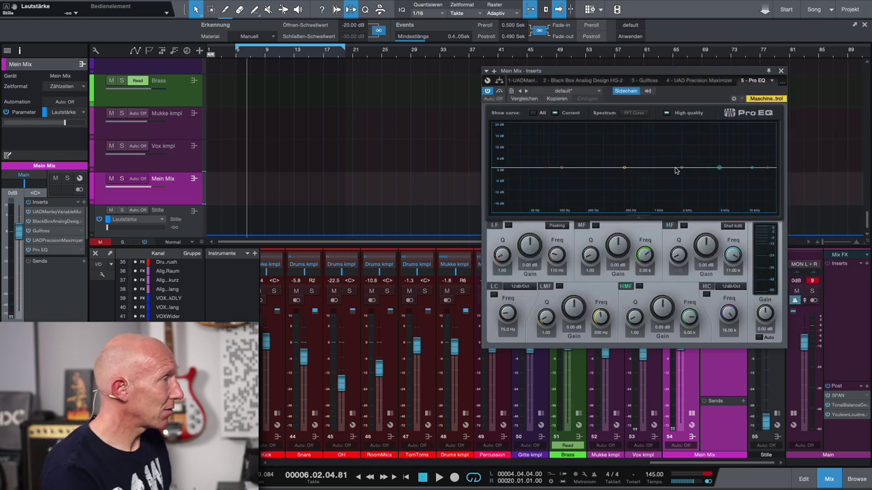
key(space)
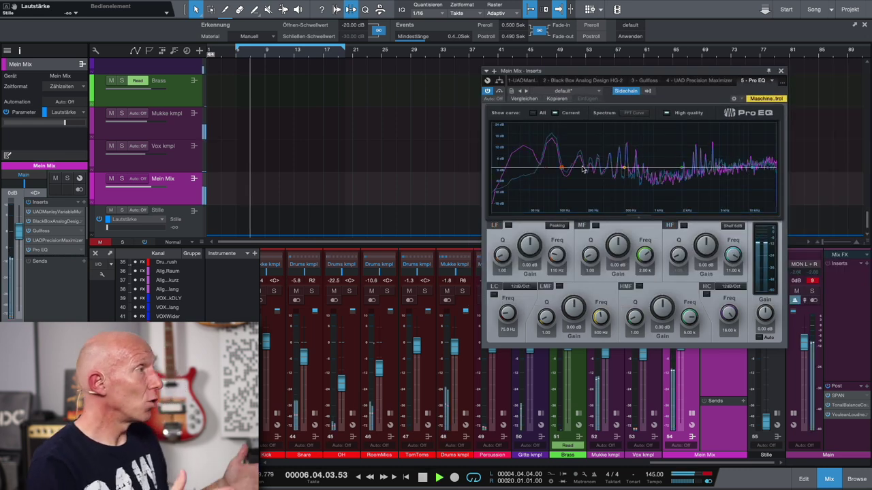